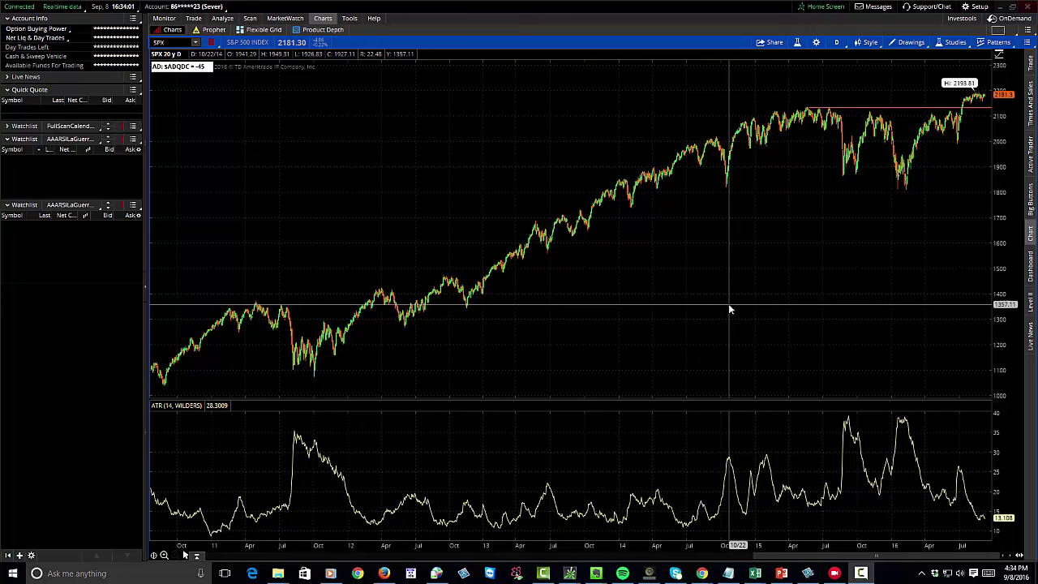
- Review the customization settings of the ATR study below the SPX chart and leave them without saving changes
{"action": "right_click", "coordinate": [971, 507]}
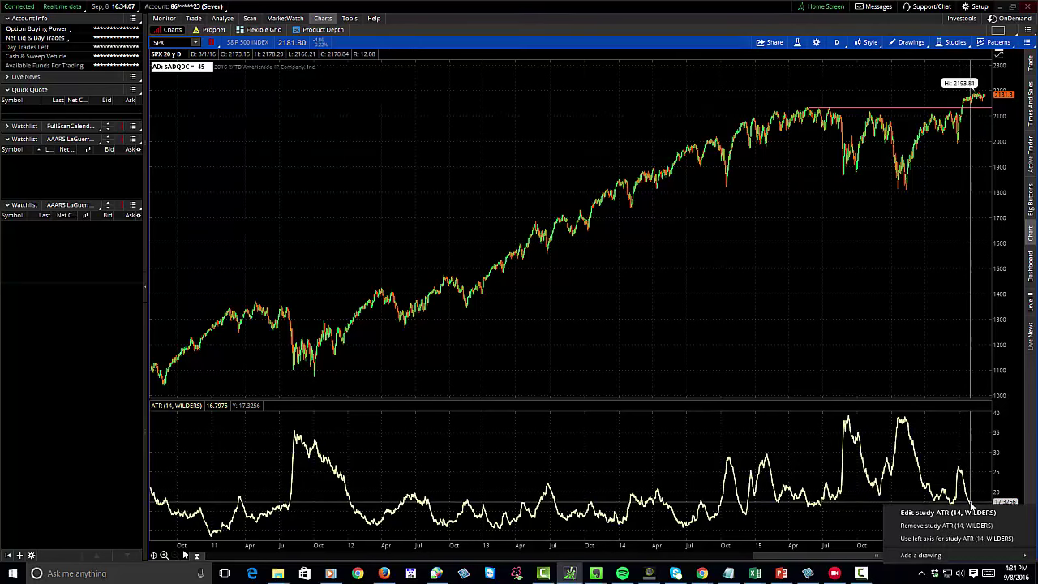
{"action": "left_click", "coordinate": [961, 512]}
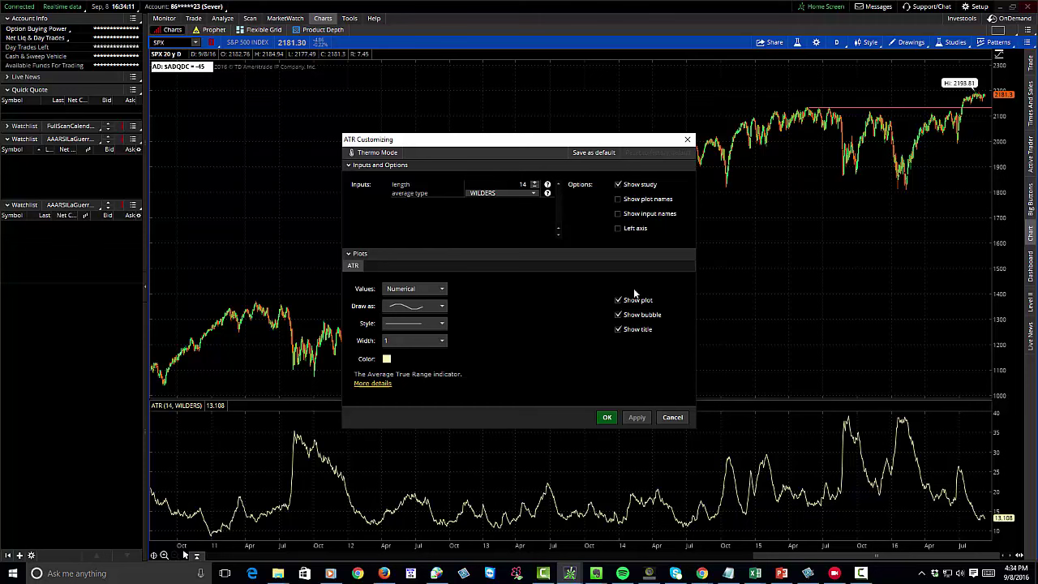
{"action": "left_click", "coordinate": [670, 417]}
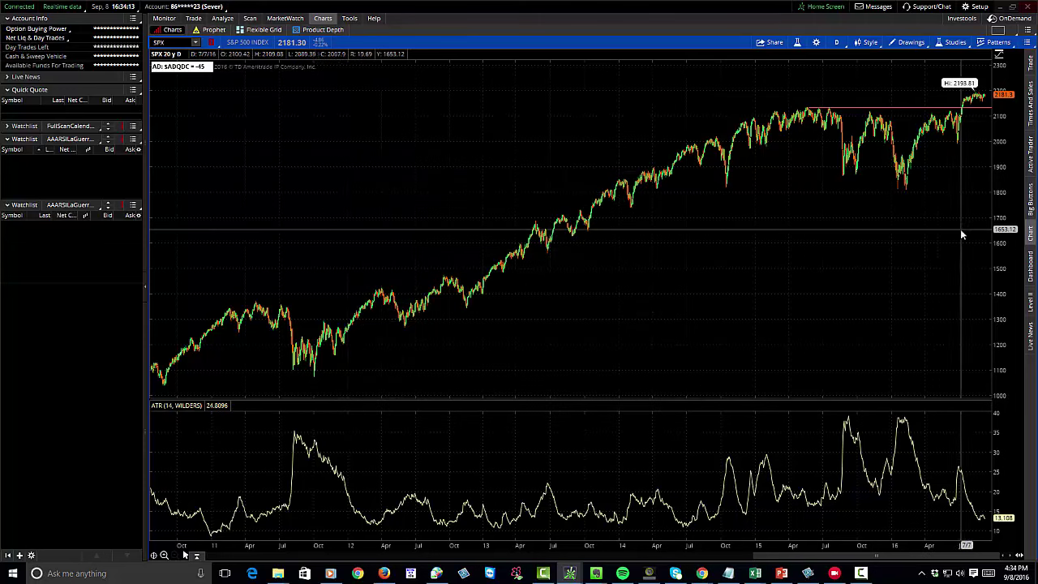
- Examine the SPX daily price and ATR from the latest candles back through the 2008 decline to 2003, ending at the current prices
{"action": "left_click_drag", "start_coordinate": [963, 235], "coordinate": [991, 235]}
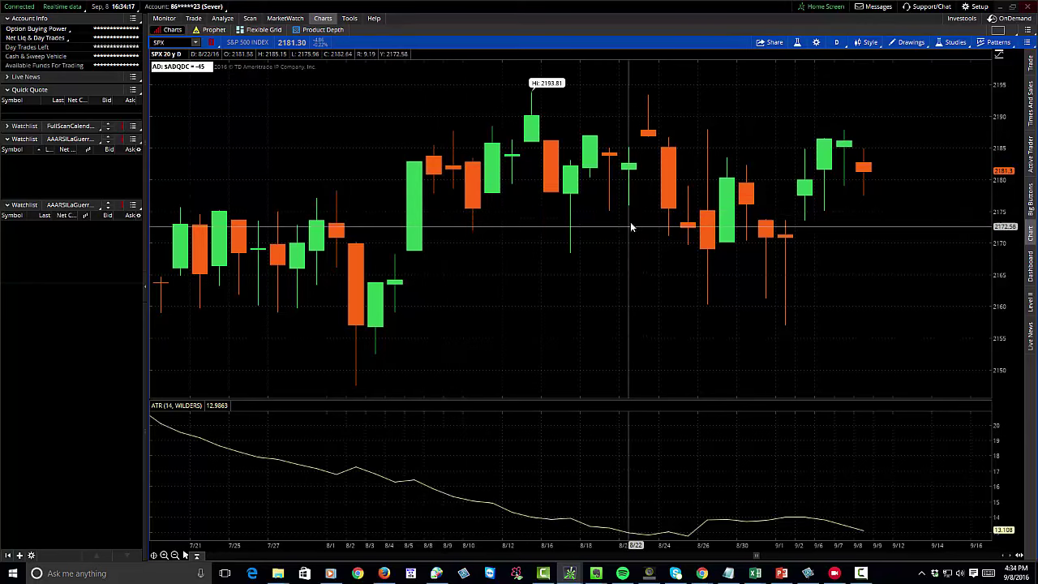
{"action": "right_click", "coordinate": [872, 119]}
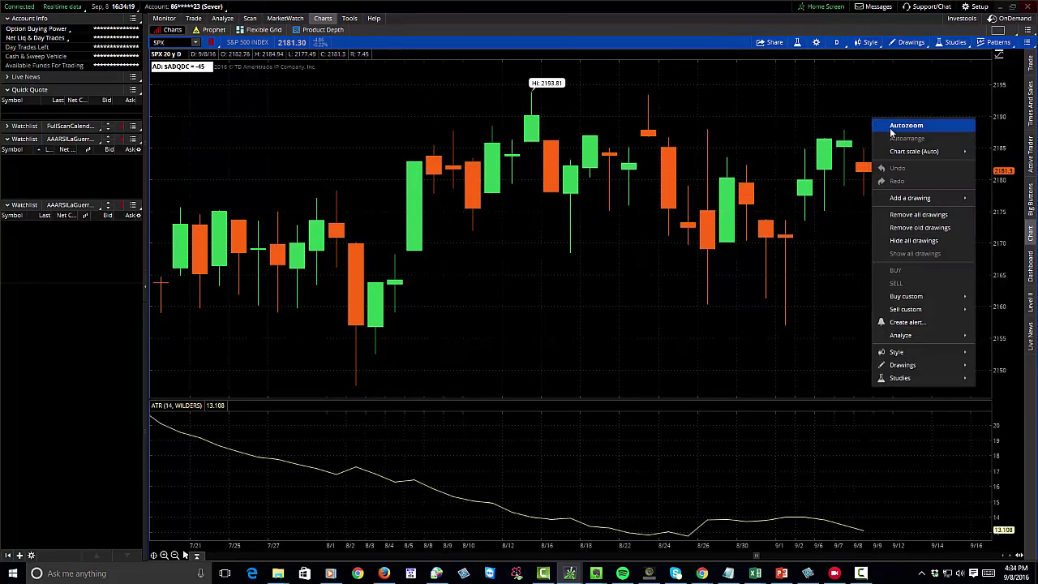
{"action": "left_click", "coordinate": [906, 126]}
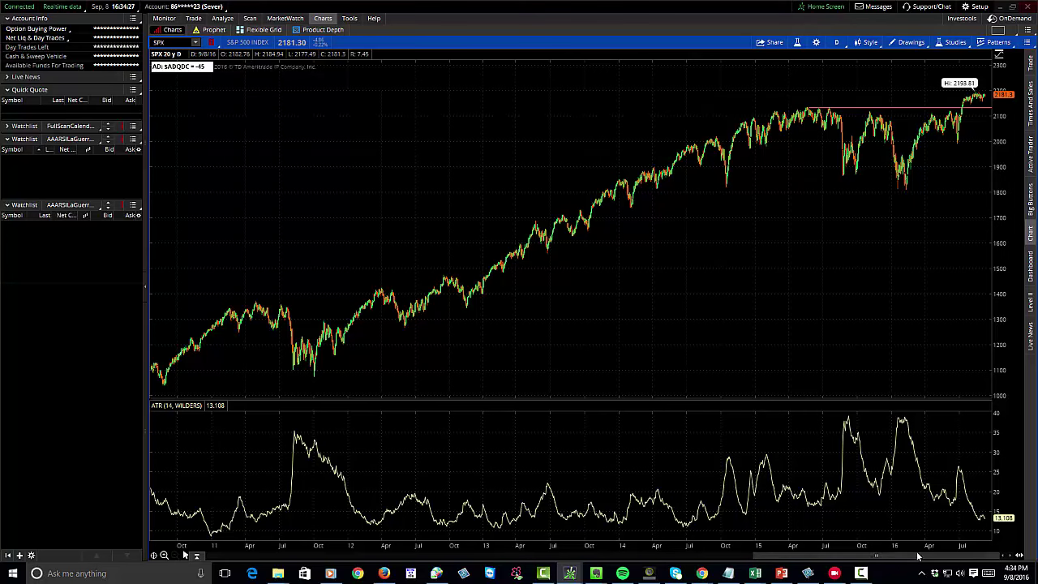
{"action": "left_click_drag", "start_coordinate": [919, 558], "coordinate": [898, 558]}
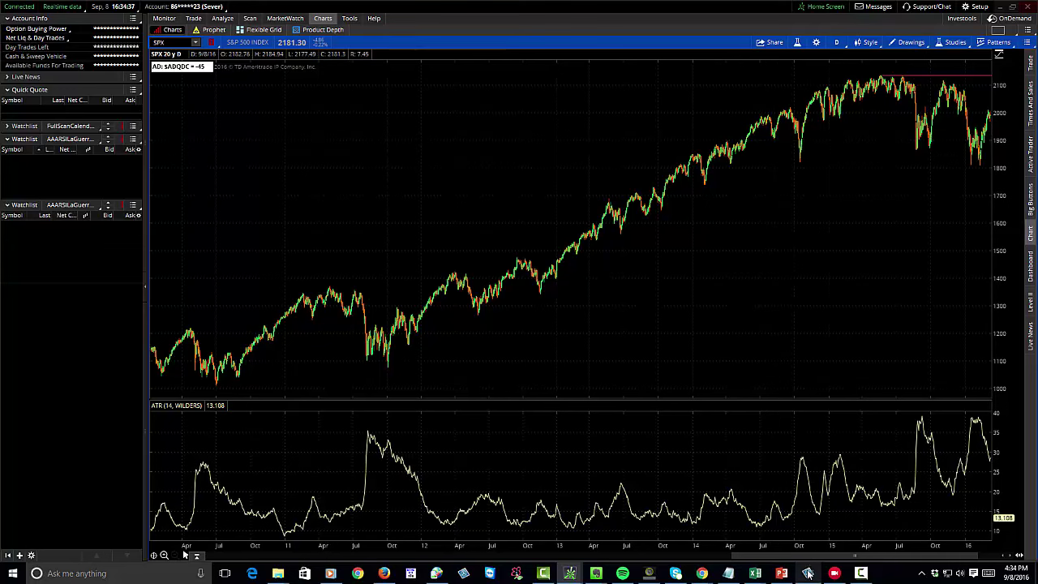
{"action": "left_click_drag", "start_coordinate": [809, 557], "coordinate": [783, 557]}
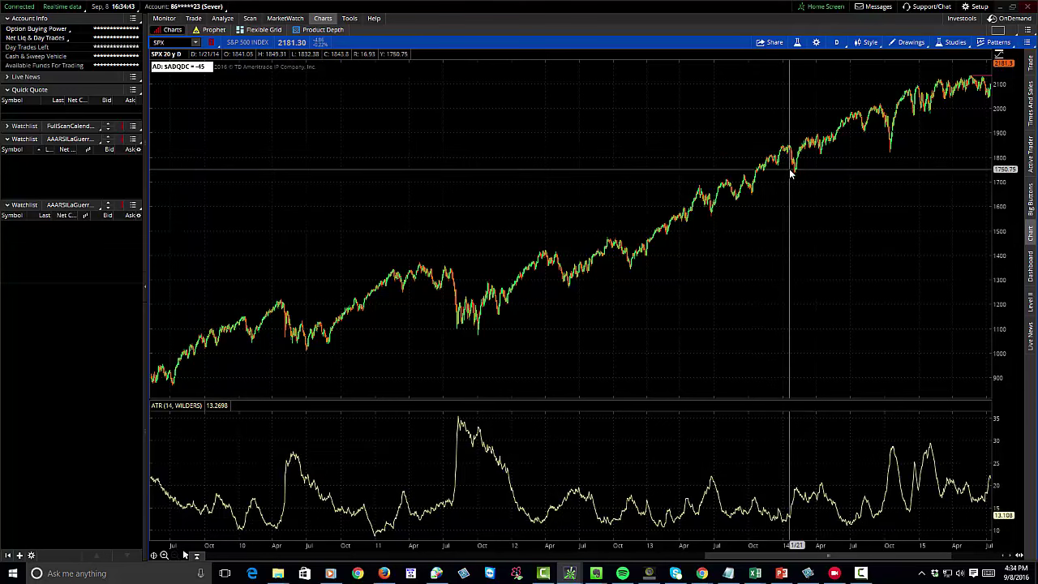
{"action": "left_click_drag", "start_coordinate": [788, 558], "coordinate": [728, 562]}
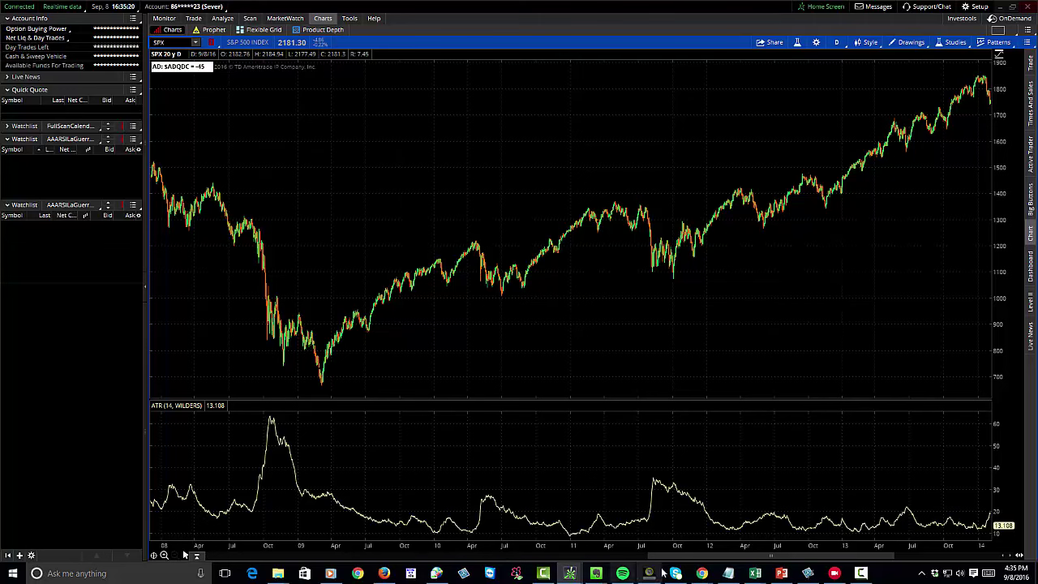
{"action": "left_click_drag", "start_coordinate": [649, 557], "coordinate": [476, 549]}
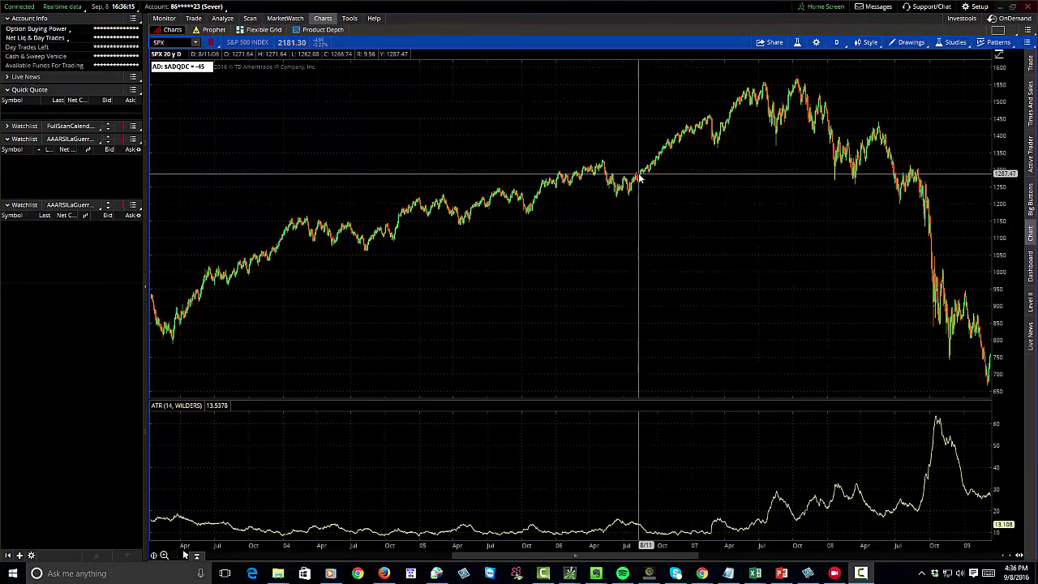
{"action": "scroll", "coordinate": [640, 179], "scroll_direction": "down", "scroll_amount": 10}
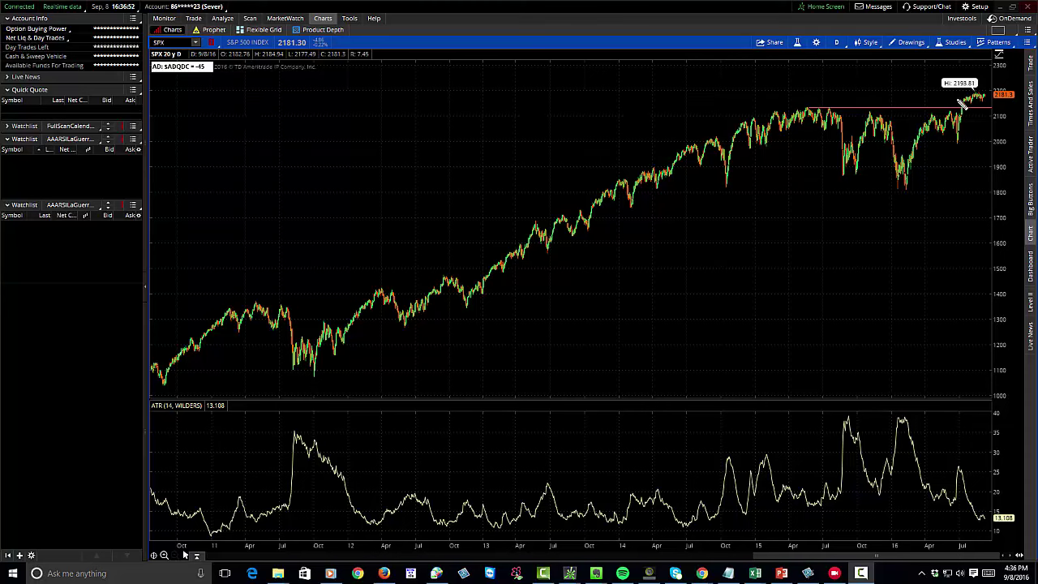
{"action": "mouse_move", "coordinate": [946, 95]}
{"action": "left_mouse_down"}
{"action": "mouse_move", "coordinate": [965, 97]}
{"action": "mouse_move", "coordinate": [955, 102]}
{"action": "left_mouse_up"}
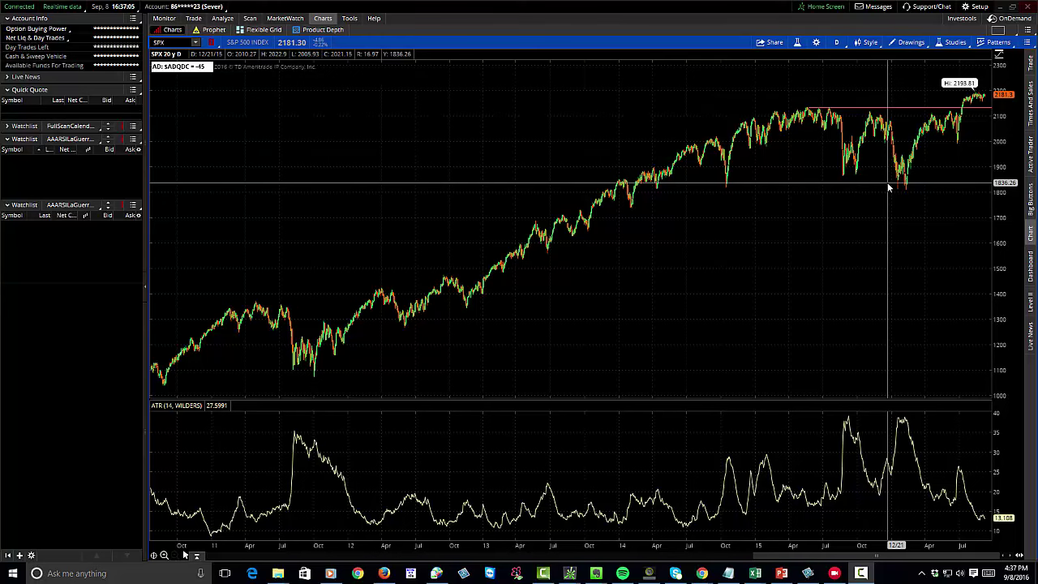
- Mark freehand levels above and below the latest SPX daily candles, and sketch the possible price path between them
{"action": "scroll", "coordinate": [923, 211], "scroll_direction": "up", "scroll_amount": 5}
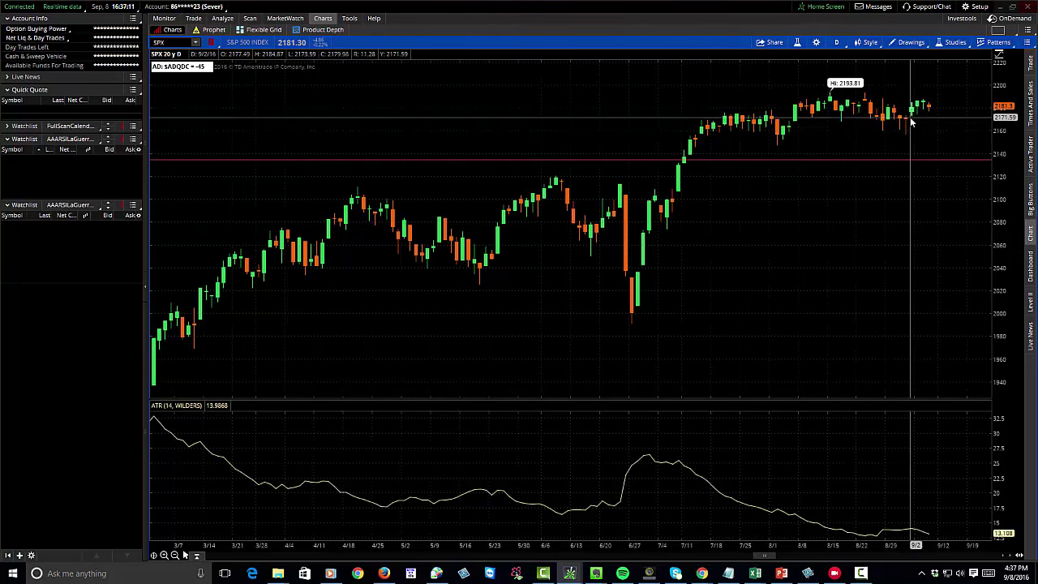
{"action": "key", "text": "F10"}
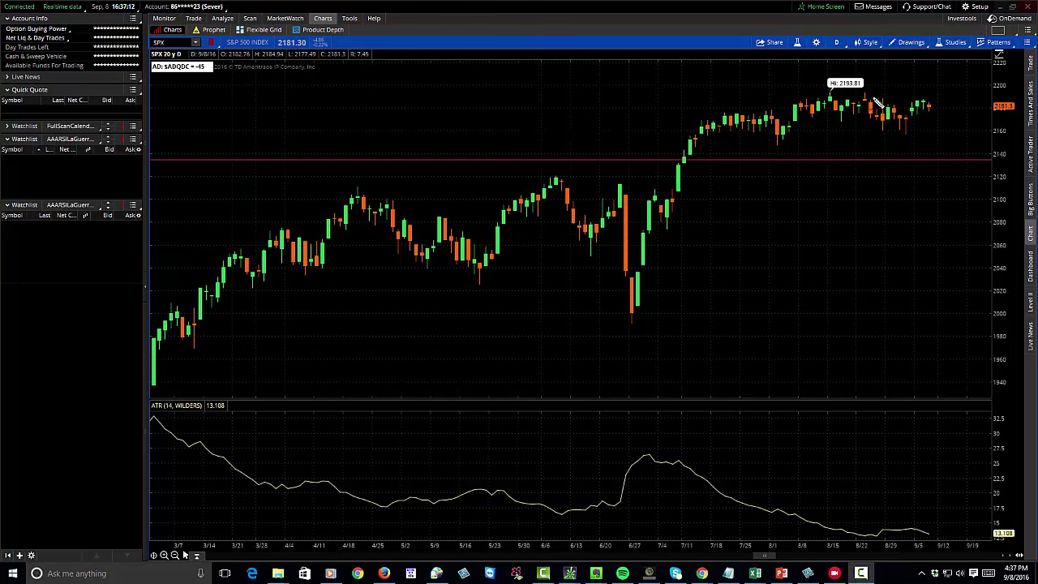
{"action": "mouse_move", "coordinate": [903, 84]}
{"action": "left_mouse_down"}
{"action": "mouse_move", "coordinate": [945, 83]}
{"action": "mouse_move", "coordinate": [913, 83]}
{"action": "left_mouse_up"}
{"action": "left_click_drag", "start_coordinate": [907, 148], "coordinate": [934, 149]}
{"action": "mouse_move", "coordinate": [924, 113]}
{"action": "left_mouse_down"}
{"action": "mouse_move", "coordinate": [949, 80]}
{"action": "mouse_move", "coordinate": [938, 97]}
{"action": "mouse_move", "coordinate": [919, 76]}
{"action": "mouse_move", "coordinate": [952, 127]}
{"action": "mouse_move", "coordinate": [952, 160]}
{"action": "mouse_move", "coordinate": [923, 158]}
{"action": "mouse_move", "coordinate": [930, 162]}
{"action": "left_mouse_up"}
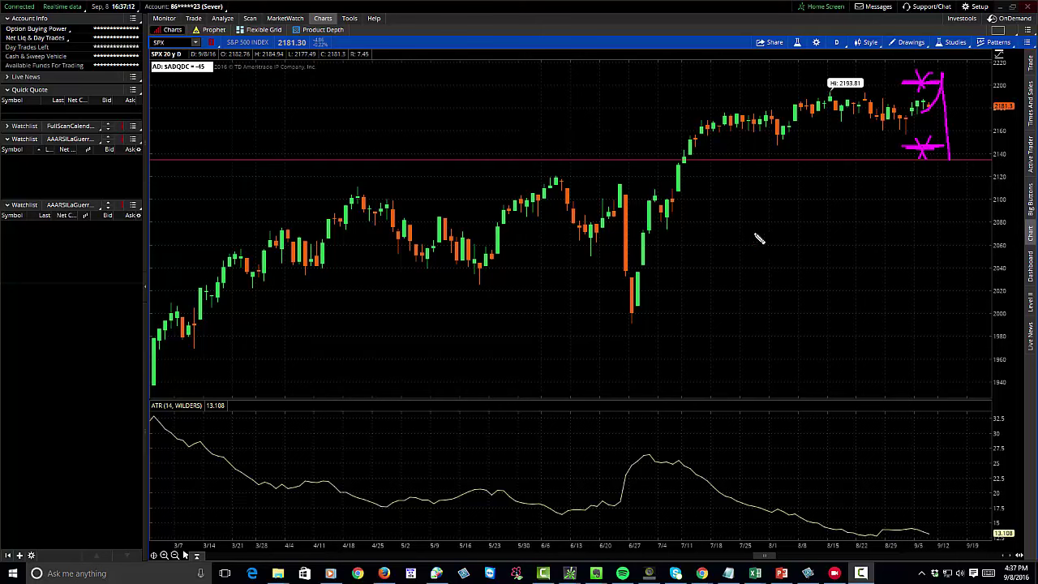
- Bracket the June price range, circle the late-June low, and draw a downward stroke from the latest candles
{"action": "mouse_move", "coordinate": [533, 181]}
{"action": "left_mouse_down"}
{"action": "mouse_move", "coordinate": [568, 180]}
{"action": "mouse_move", "coordinate": [608, 240]}
{"action": "mouse_move", "coordinate": [534, 220]}
{"action": "left_mouse_up"}
{"action": "mouse_move", "coordinate": [649, 262]}
{"action": "left_mouse_down"}
{"action": "mouse_move", "coordinate": [668, 299]}
{"action": "mouse_move", "coordinate": [626, 255]}
{"action": "left_mouse_up"}
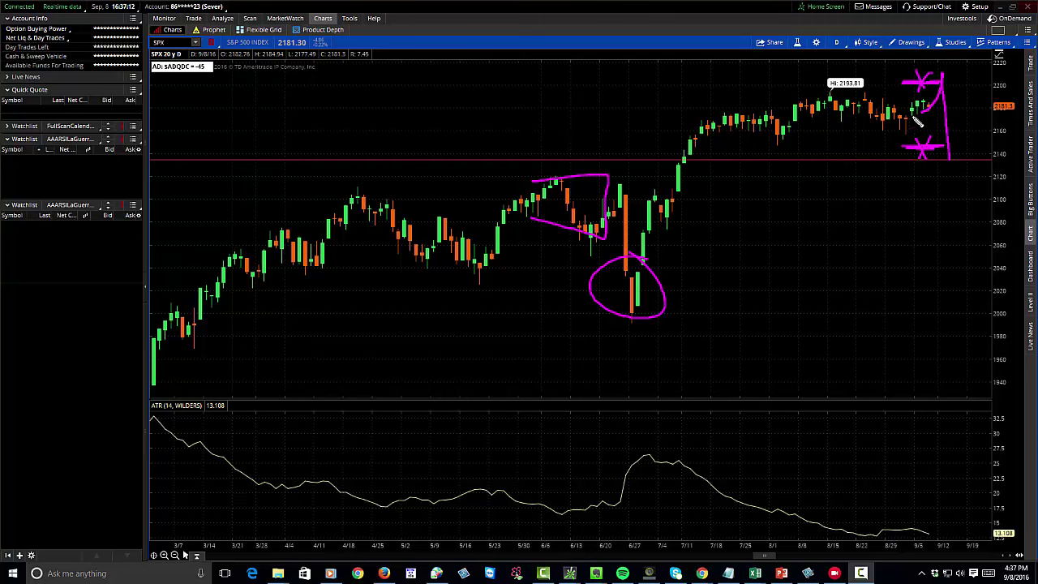
{"action": "left_click_drag", "start_coordinate": [925, 114], "coordinate": [927, 149]}
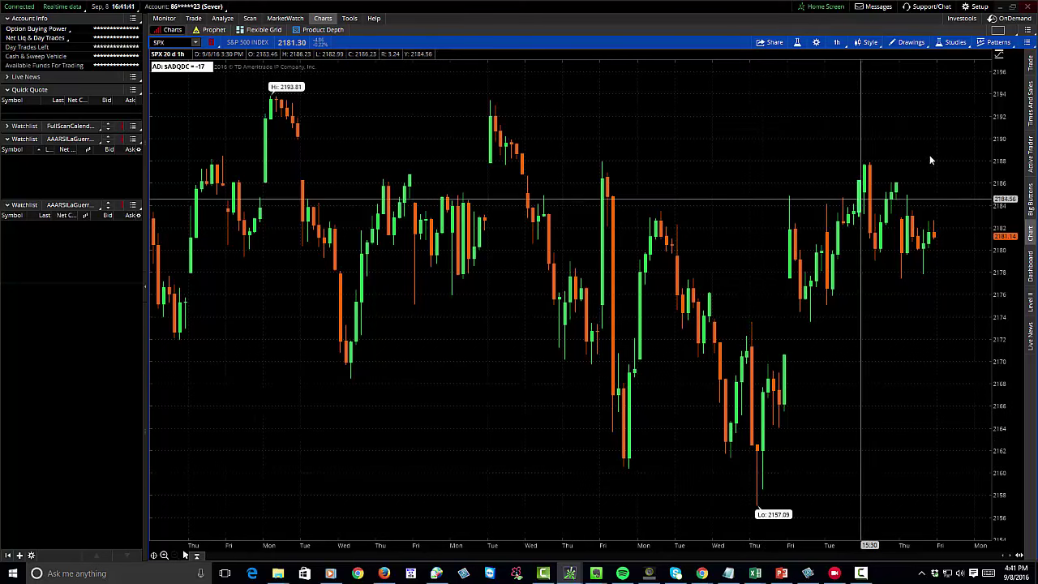
- Add the BollingerBands volatility study to the one-hour SPX chart
{"action": "left_click", "coordinate": [950, 43]}
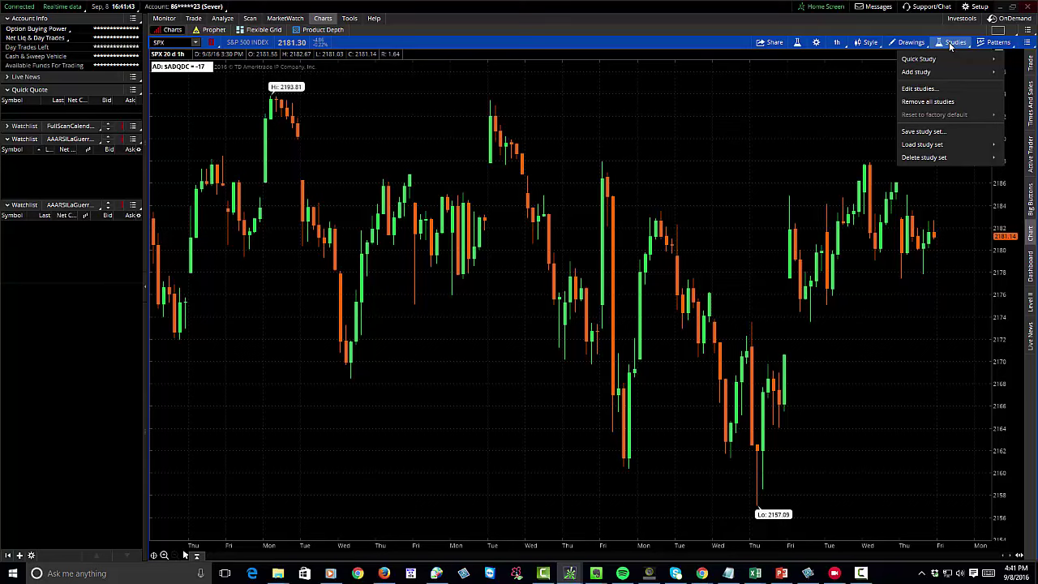
{"action": "mouse_move", "coordinate": [937, 75]}
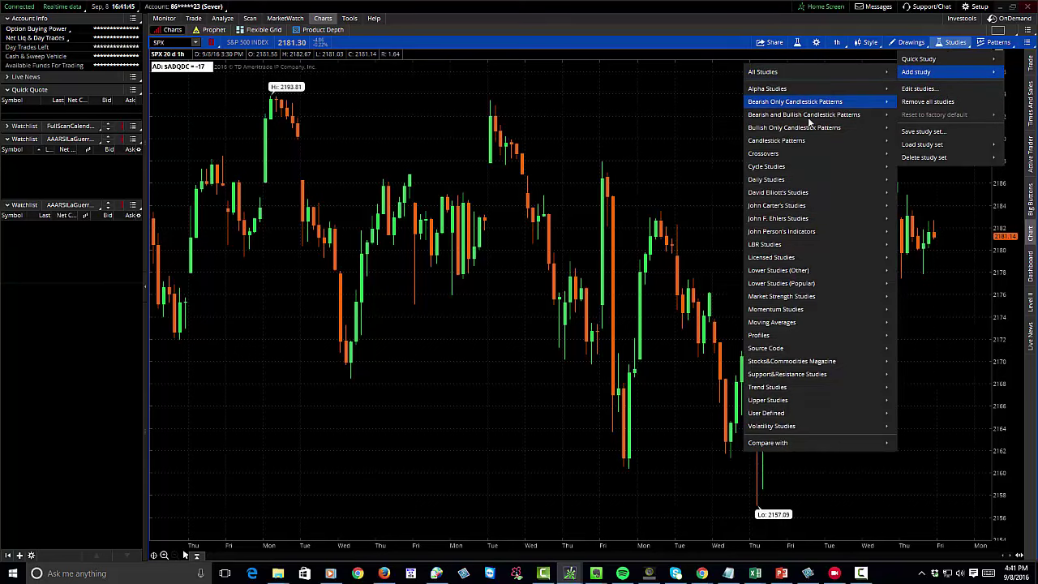
{"action": "mouse_move", "coordinate": [799, 427]}
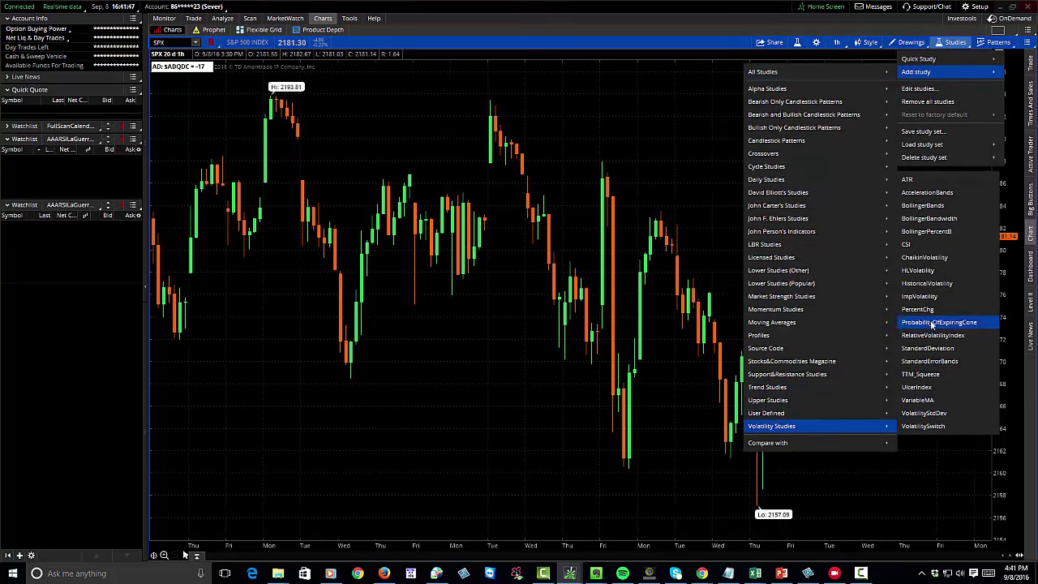
{"action": "left_click", "coordinate": [923, 206]}
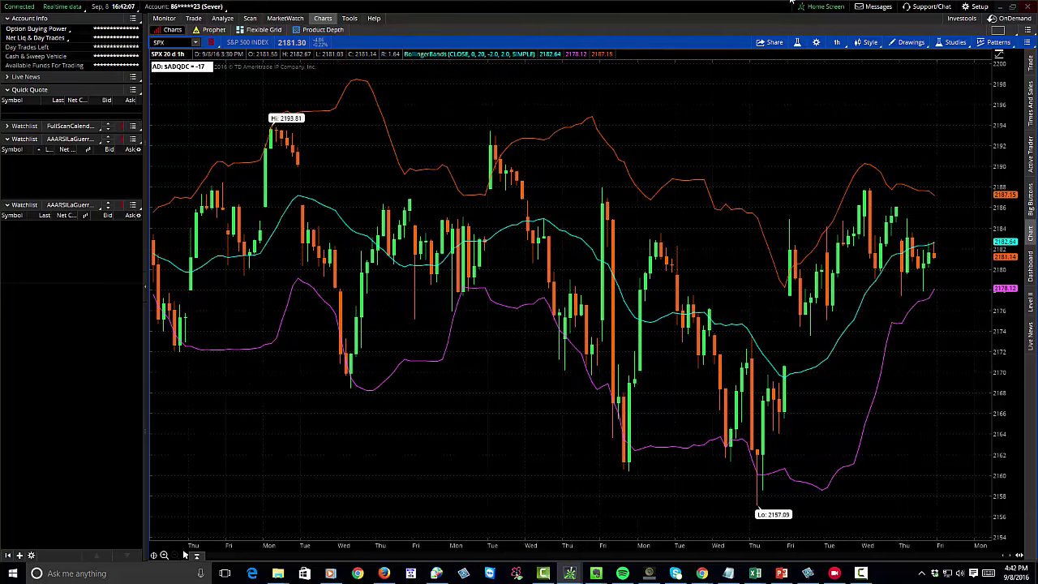
- Circle the first four spots where the hourly candles reach the upper or lower Bollinger Band, starting at the 2193.81 high
{"action": "key", "text": "F10"}
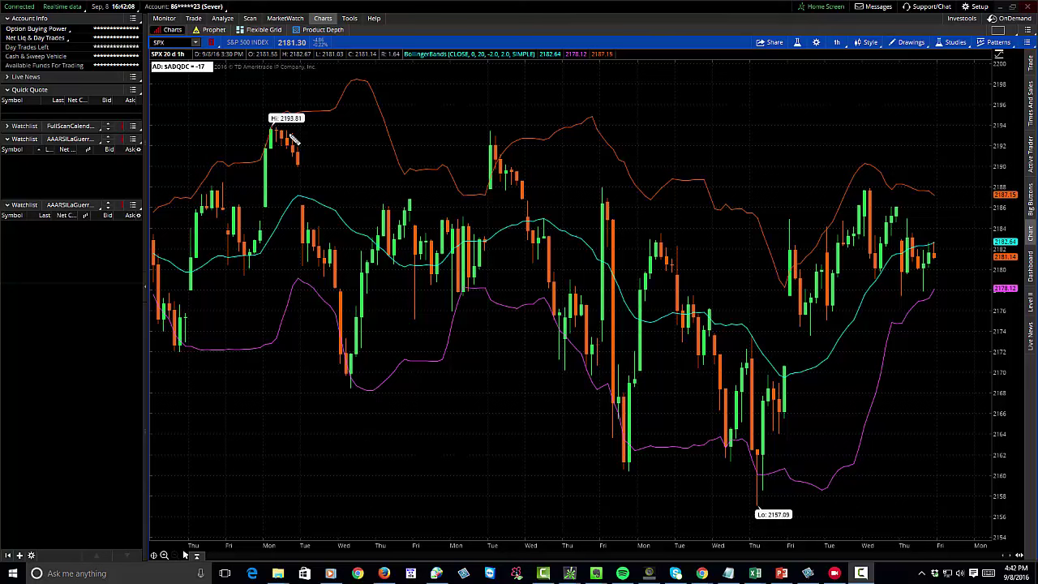
{"action": "mouse_move", "coordinate": [294, 138]}
{"action": "left_mouse_down"}
{"action": "mouse_move", "coordinate": [269, 130]}
{"action": "mouse_move", "coordinate": [288, 149]}
{"action": "mouse_move", "coordinate": [274, 137]}
{"action": "mouse_move", "coordinate": [297, 142]}
{"action": "mouse_move", "coordinate": [274, 138]}
{"action": "mouse_move", "coordinate": [284, 155]}
{"action": "left_mouse_up"}
{"action": "mouse_move", "coordinate": [370, 336]}
{"action": "left_mouse_down"}
{"action": "mouse_move", "coordinate": [340, 332]}
{"action": "mouse_move", "coordinate": [357, 363]}
{"action": "mouse_move", "coordinate": [368, 339]}
{"action": "mouse_move", "coordinate": [352, 345]}
{"action": "left_mouse_up"}
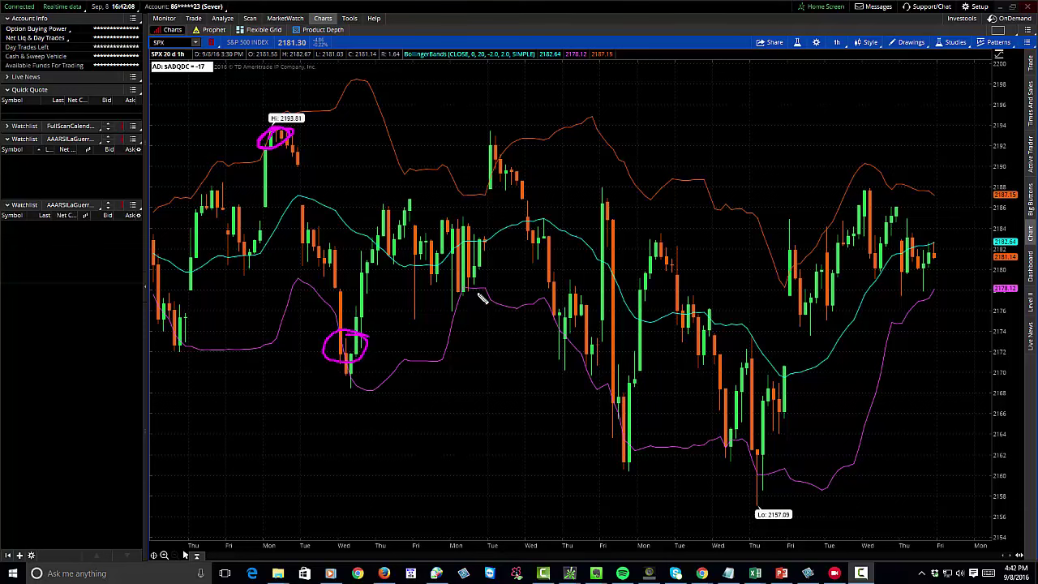
{"action": "mouse_move", "coordinate": [483, 294]}
{"action": "left_mouse_down"}
{"action": "mouse_move", "coordinate": [455, 304]}
{"action": "mouse_move", "coordinate": [478, 284]}
{"action": "left_mouse_up"}
{"action": "mouse_move", "coordinate": [514, 157]}
{"action": "left_mouse_down"}
{"action": "mouse_move", "coordinate": [509, 182]}
{"action": "mouse_move", "coordinate": [509, 158]}
{"action": "left_mouse_up"}
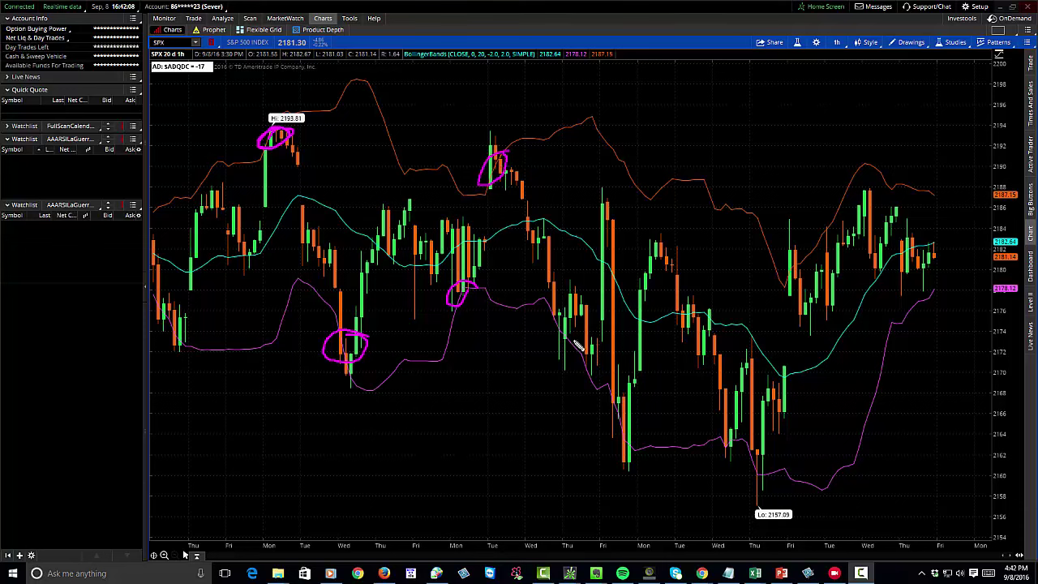
- Circle the next four lower-band touches through the 2157.09 low, and mark the candles of the rebound that follows
{"action": "mouse_move", "coordinate": [578, 341]}
{"action": "left_mouse_down"}
{"action": "mouse_move", "coordinate": [551, 339]}
{"action": "mouse_move", "coordinate": [573, 334]}
{"action": "left_mouse_up"}
{"action": "mouse_move", "coordinate": [638, 407]}
{"action": "left_mouse_down"}
{"action": "mouse_move", "coordinate": [617, 459]}
{"action": "mouse_move", "coordinate": [643, 421]}
{"action": "left_mouse_up"}
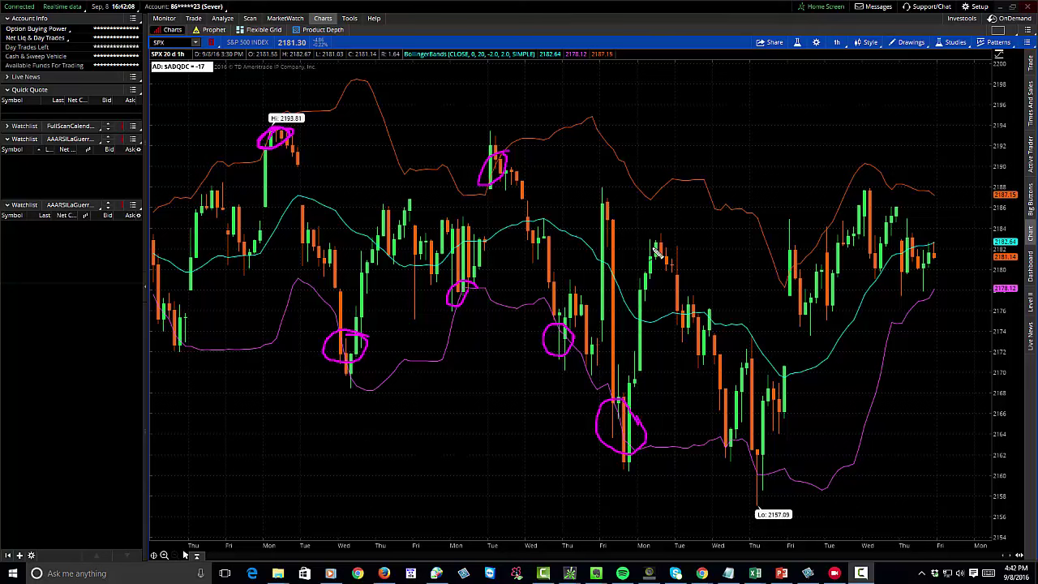
{"action": "mouse_move", "coordinate": [734, 438]}
{"action": "left_mouse_down"}
{"action": "mouse_move", "coordinate": [745, 446]}
{"action": "mouse_move", "coordinate": [717, 446]}
{"action": "mouse_move", "coordinate": [742, 440]}
{"action": "mouse_move", "coordinate": [772, 480]}
{"action": "left_mouse_up"}
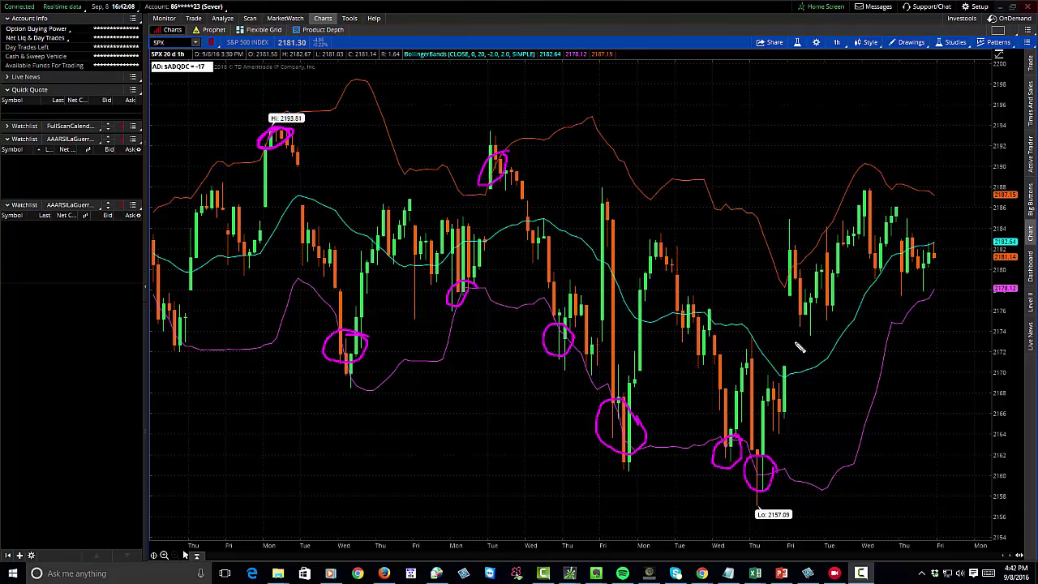
{"action": "mouse_move", "coordinate": [806, 248]}
{"action": "left_mouse_down"}
{"action": "mouse_move", "coordinate": [791, 293]}
{"action": "mouse_move", "coordinate": [808, 253]}
{"action": "left_mouse_up"}
{"action": "left_click_drag", "start_coordinate": [794, 266], "coordinate": [824, 334]}
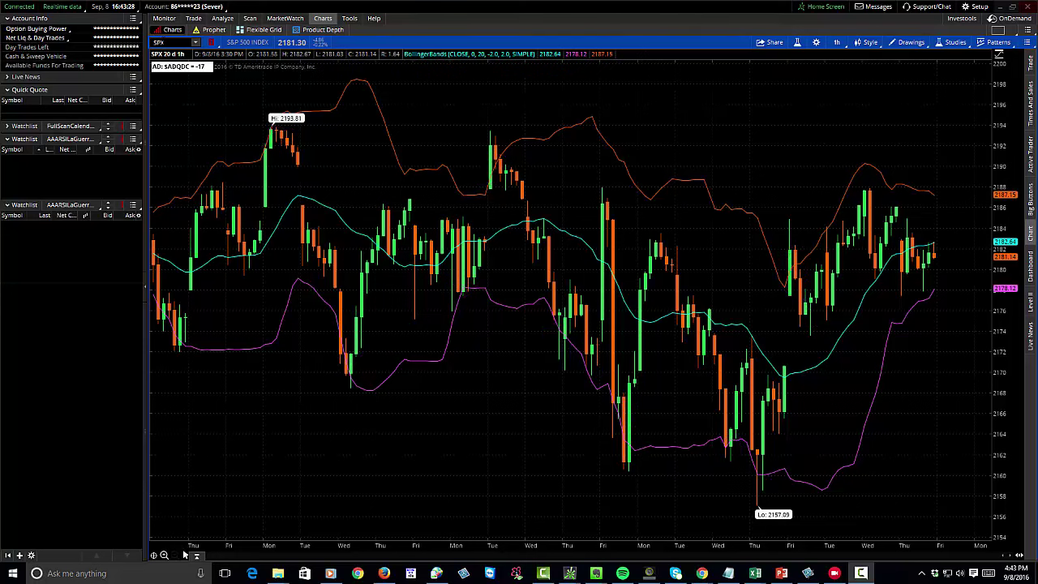
- Switch the symbol to SPY and open its option chain at the 9 SEP 16 weekly expiration
{"action": "type", "text": "SPY"}
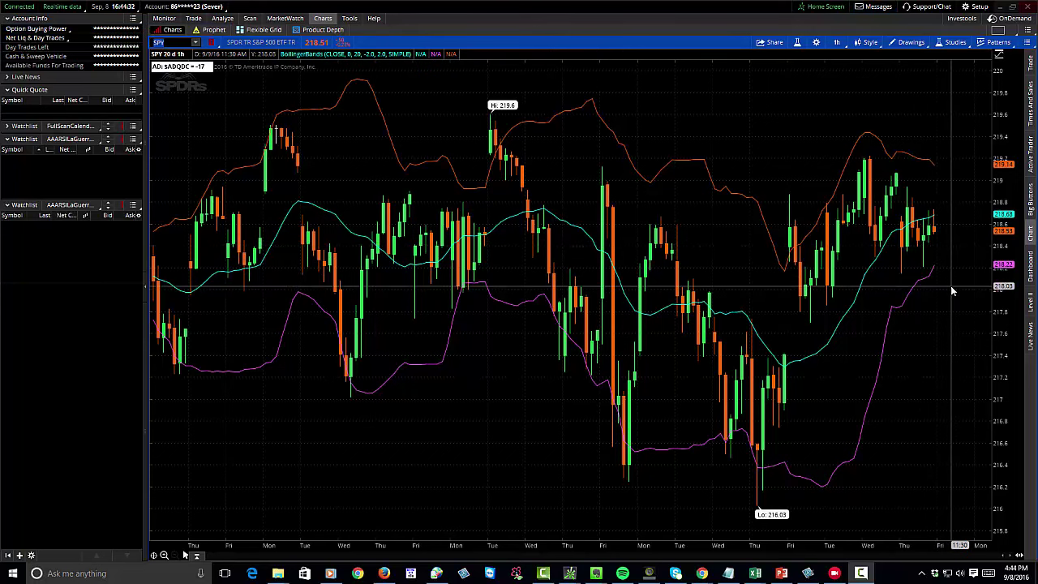
{"action": "left_click", "coordinate": [194, 19]}
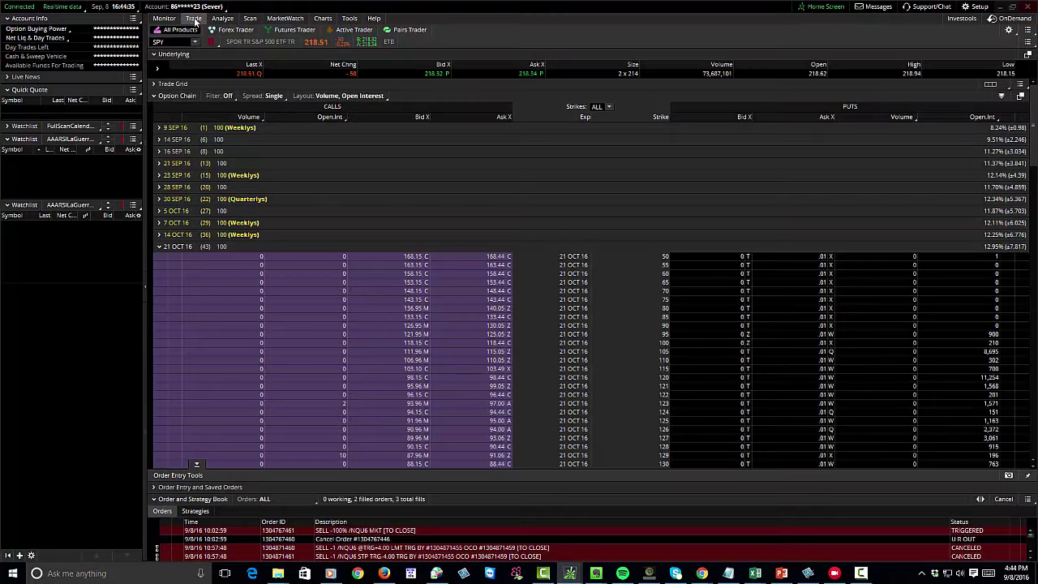
{"action": "left_click", "coordinate": [160, 129]}
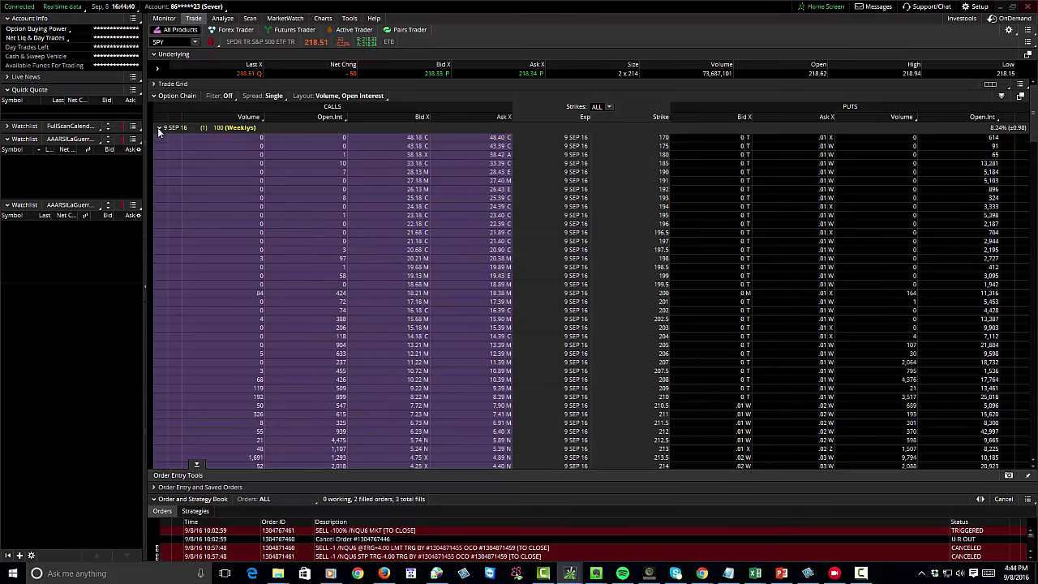
- Limit the option chain to 8 strikes and expand the 14 SEP 16 expiration in place of 9 SEP 16
{"action": "left_click", "coordinate": [609, 107]}
{"action": "left_click", "coordinate": [600, 149]}
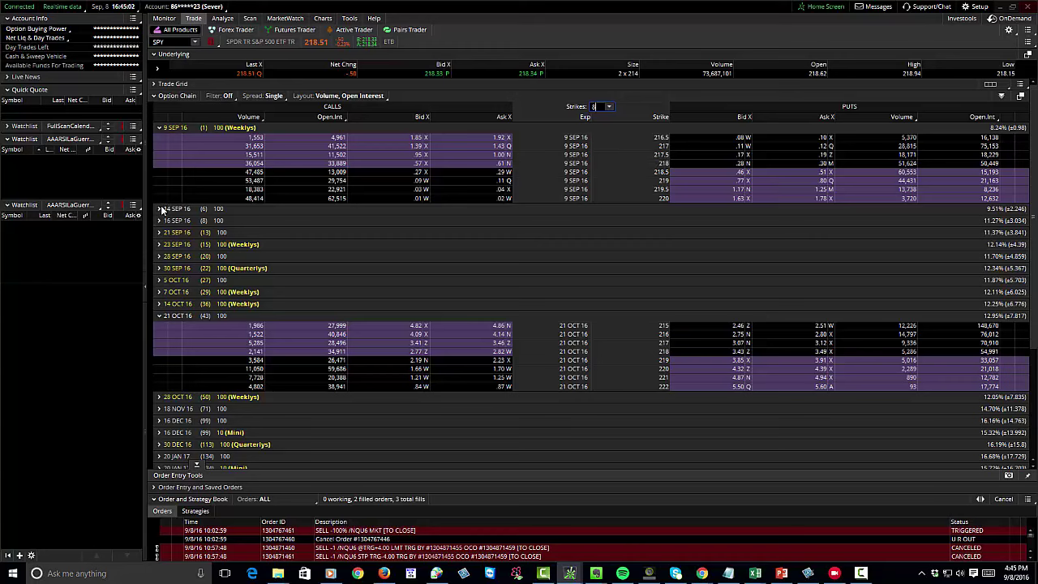
{"action": "left_click", "coordinate": [158, 128]}
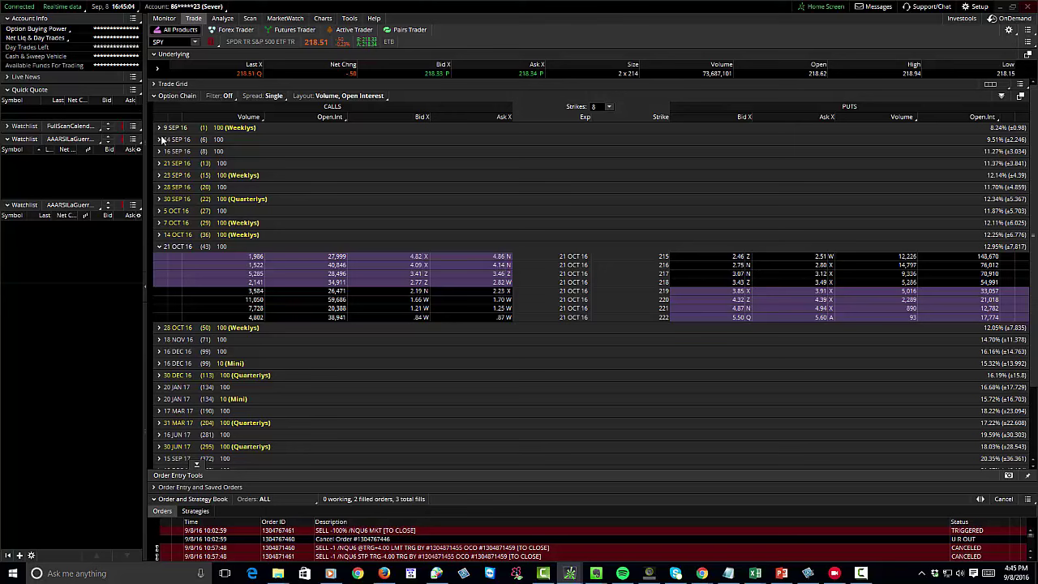
{"action": "left_click", "coordinate": [160, 140]}
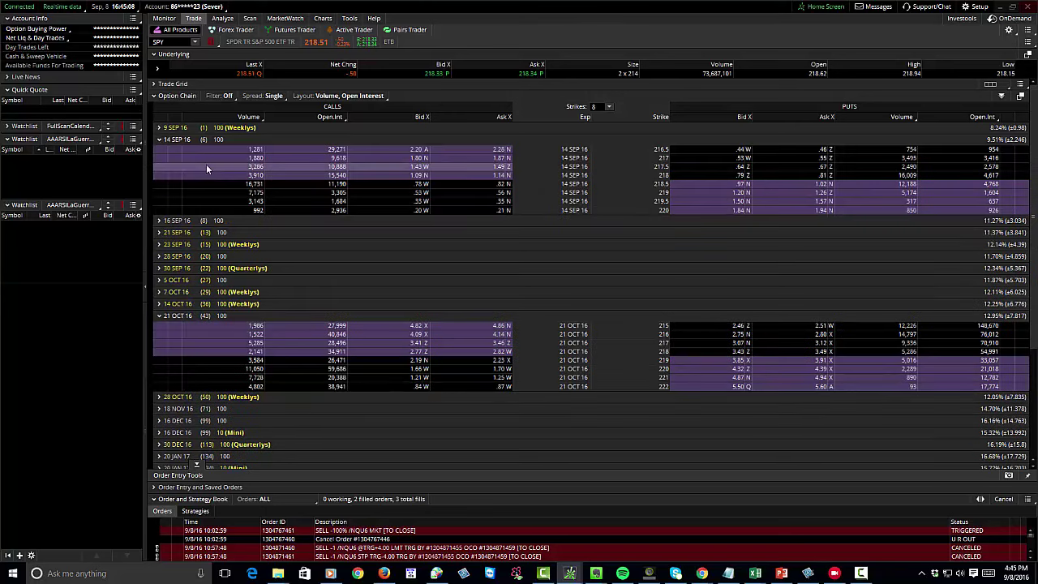
- Set the option chain layout to Impl Vol, Probability OTM, Delta
{"action": "left_click", "coordinate": [359, 97]}
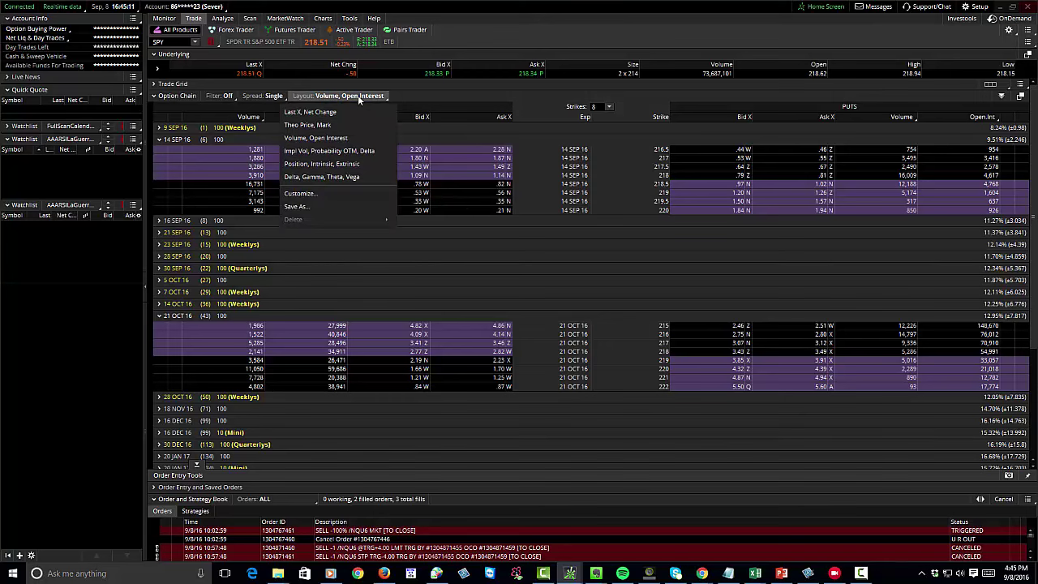
{"action": "left_click", "coordinate": [334, 151]}
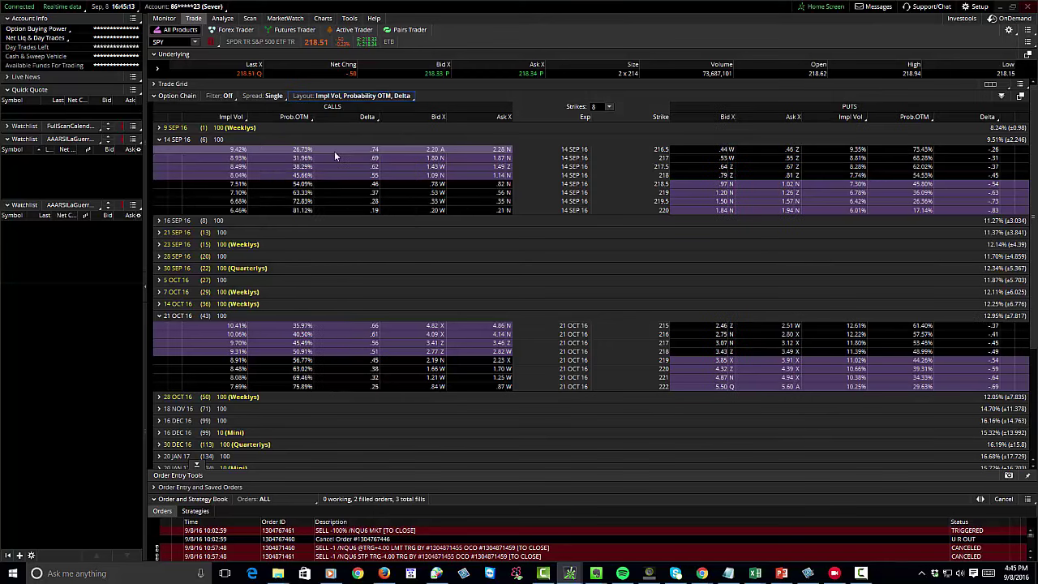
- Set up a buy vertical order on the 14 SEP 16 SPY 218 call, with the sold call's strike at 219
{"action": "right_click", "coordinate": [477, 180]}
{"action": "mouse_move", "coordinate": [517, 188]}
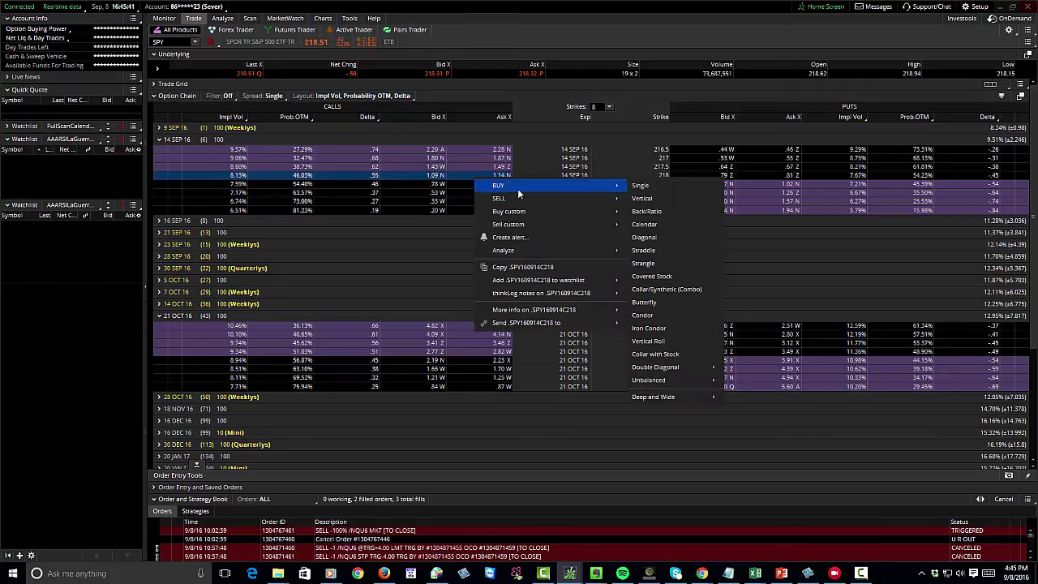
{"action": "left_click", "coordinate": [642, 198]}
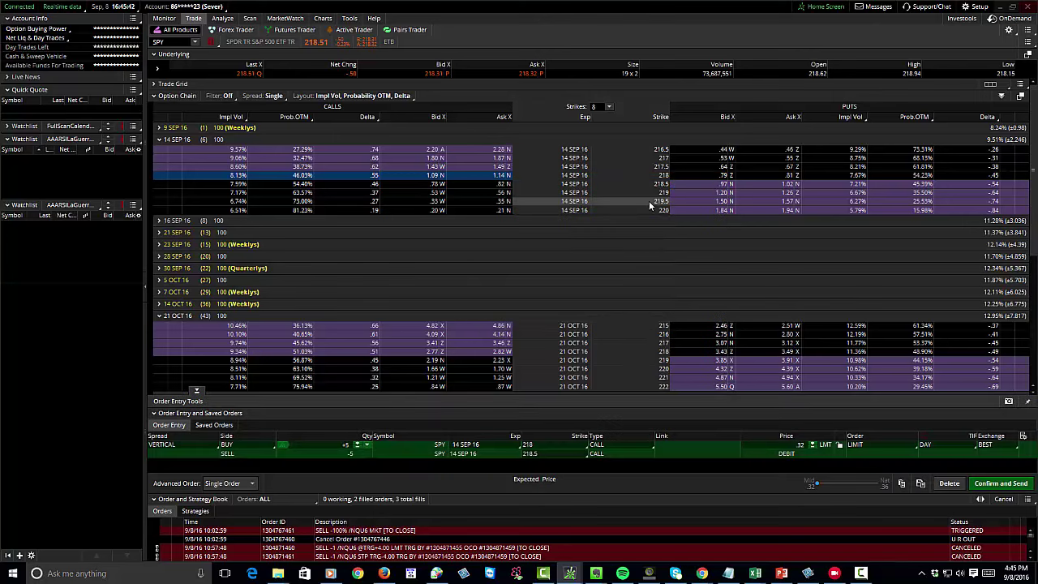
{"action": "left_click", "coordinate": [545, 454]}
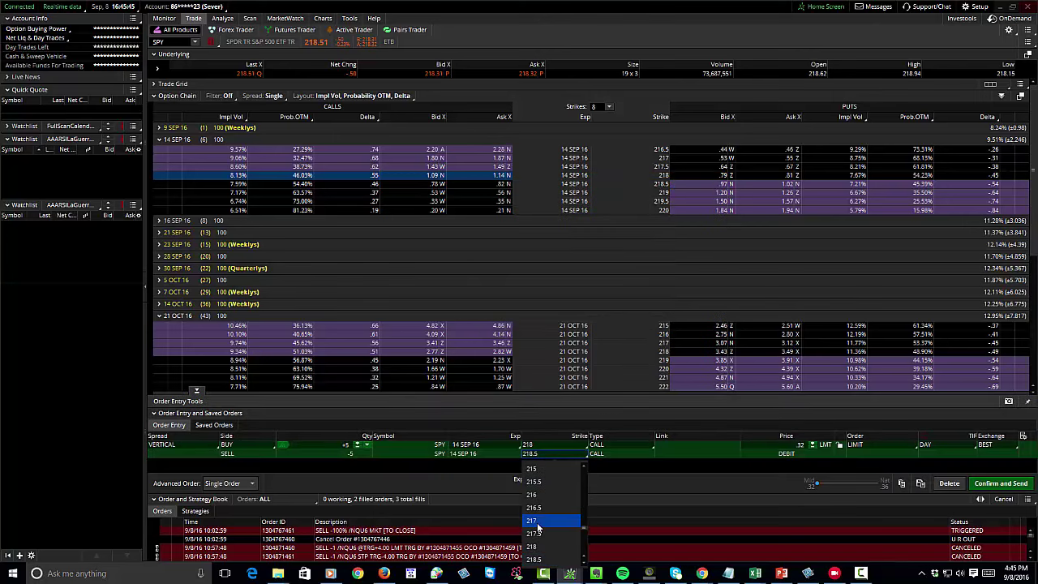
{"action": "scroll", "coordinate": [539, 524], "scroll_direction": "down", "scroll_amount": 2}
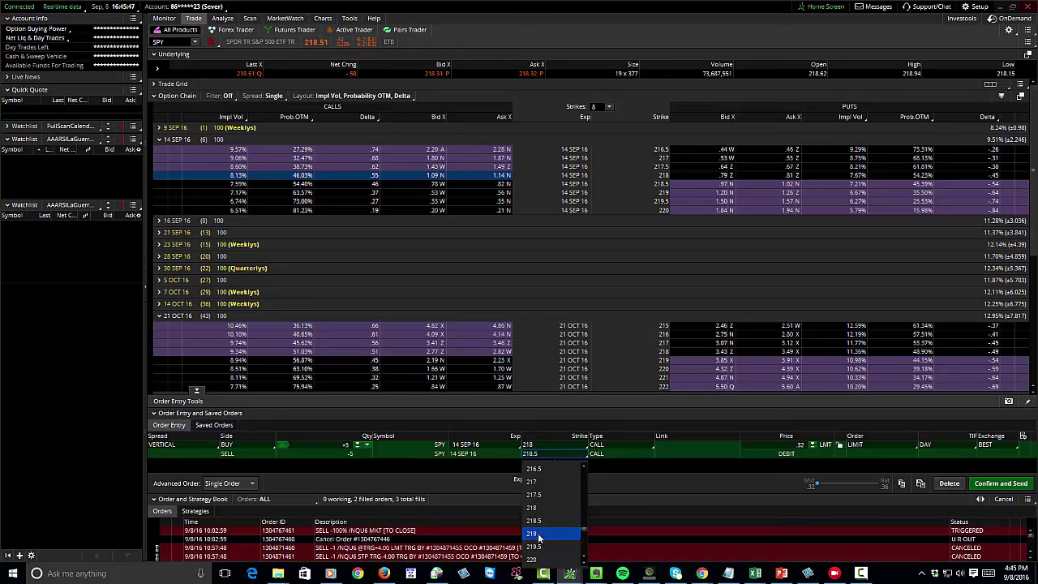
{"action": "left_click", "coordinate": [538, 533]}
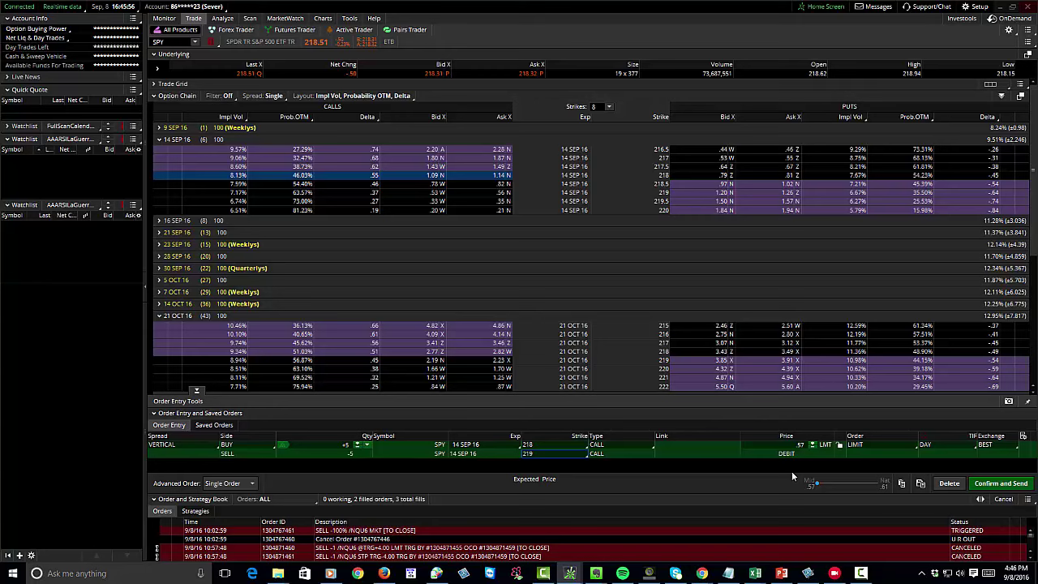
- Set up a buy vertical order on the 14 SEP 16 SPY 219 put, with the sold put's strike at 218
{"action": "right_click", "coordinate": [688, 199]}
{"action": "mouse_move", "coordinate": [709, 208]}
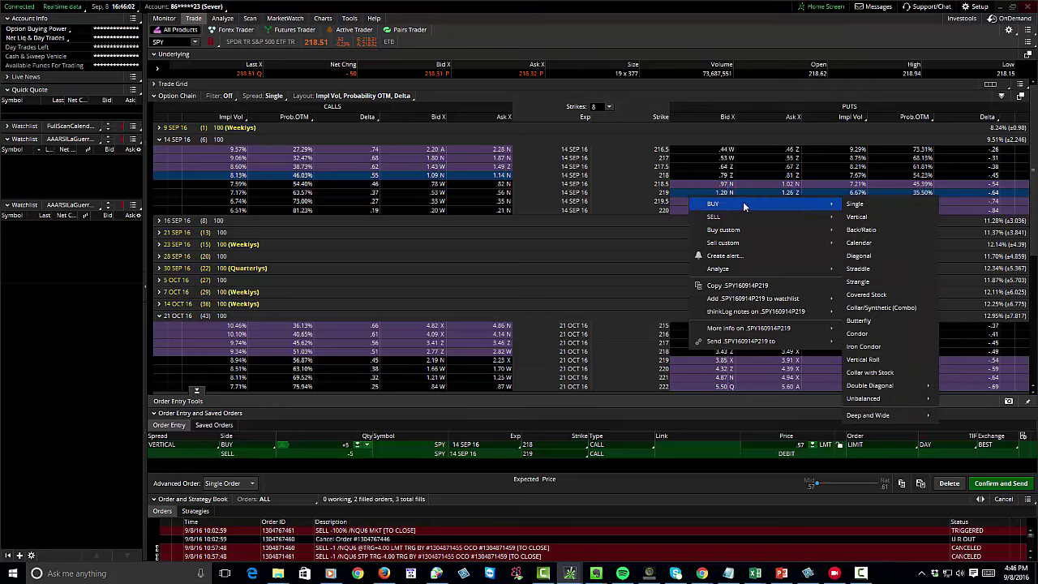
{"action": "left_click", "coordinate": [860, 218]}
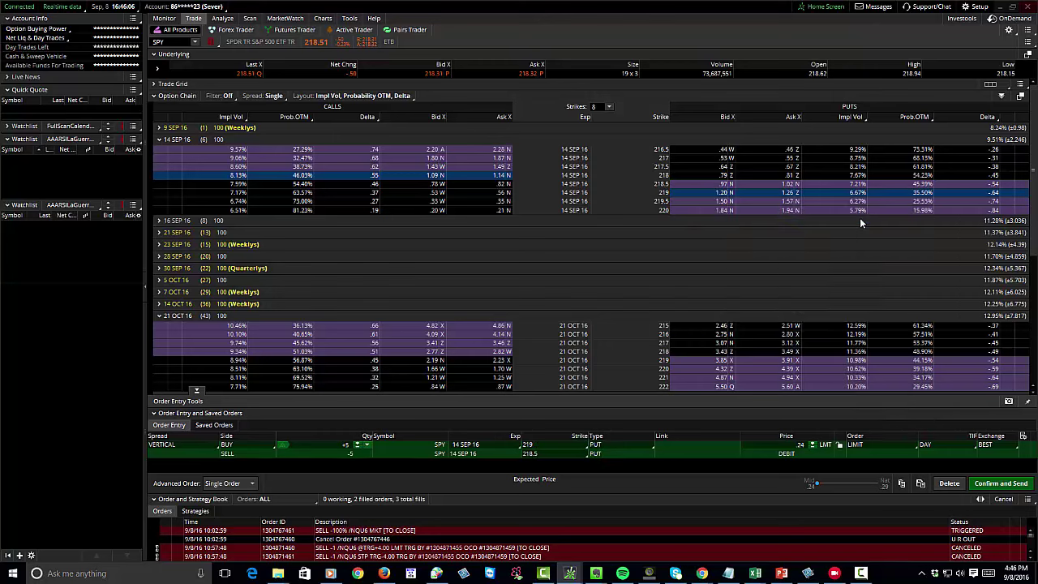
{"action": "left_click", "coordinate": [546, 455]}
{"action": "left_click", "coordinate": [550, 553]}
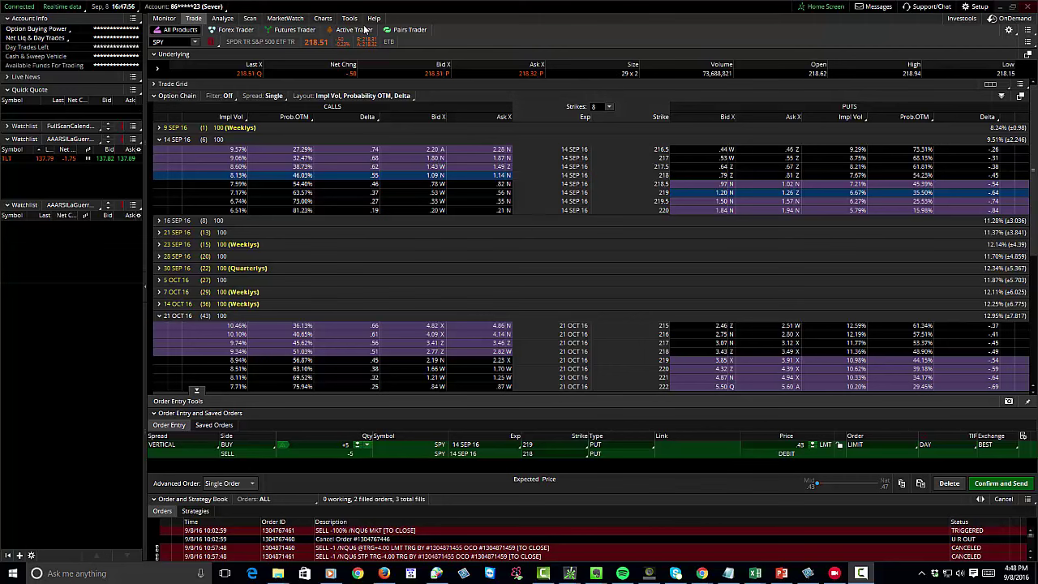
- Open the SPY price chart with its Bollinger Bands
{"action": "left_click", "coordinate": [324, 19]}
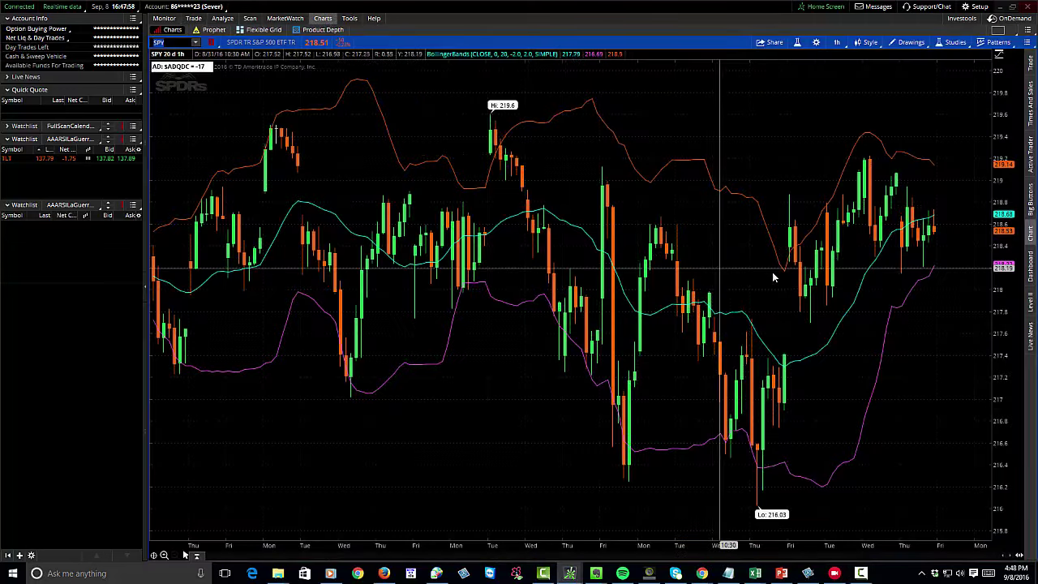